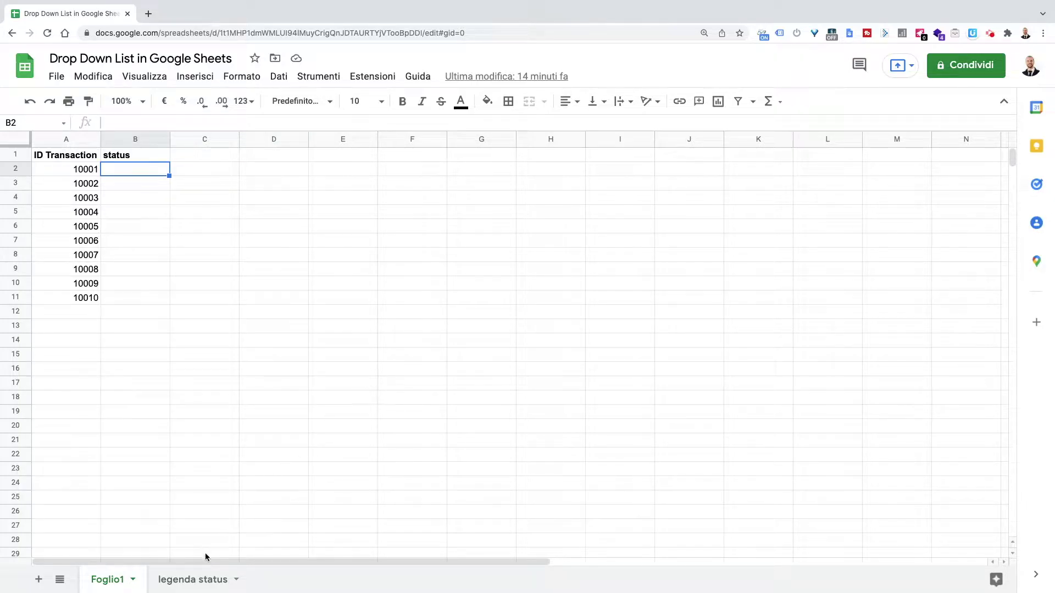
- Show the 'legenda status' sheet listing non pagato, pagato, spedito, consegnato and reso
click(187, 581)
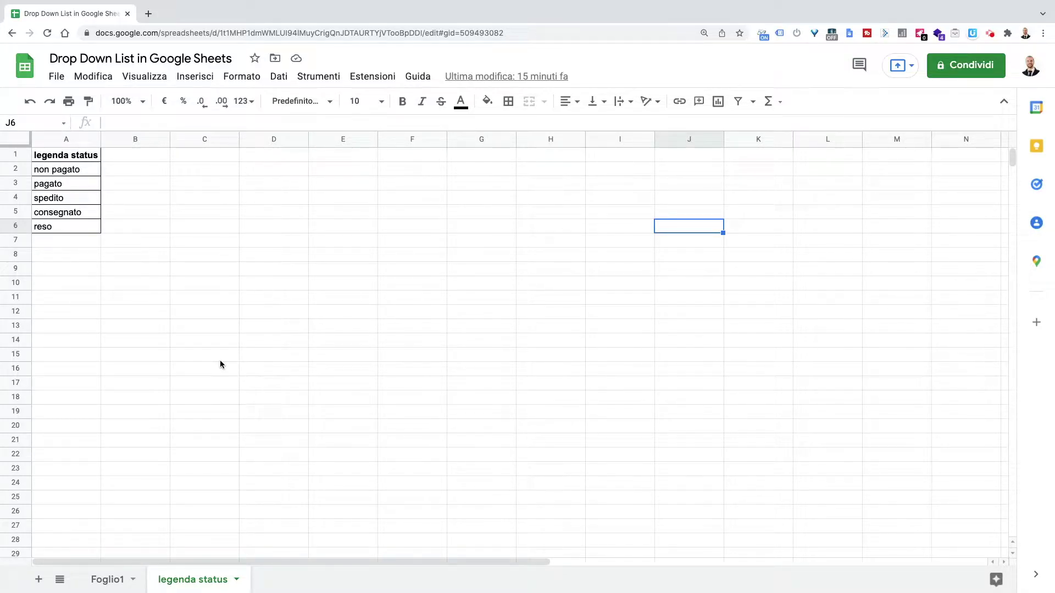
- Give Foglio1 cell B2 a list-from-range validation using 'legenda status'!A2:A6, then return to Foglio1
click(107, 579)
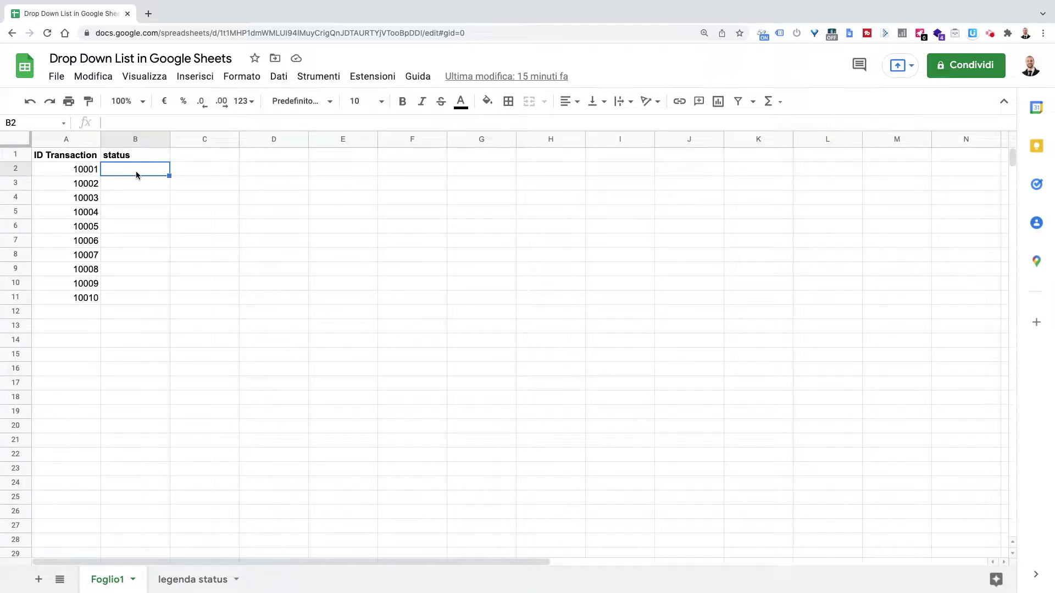
click(278, 77)
click(343, 335)
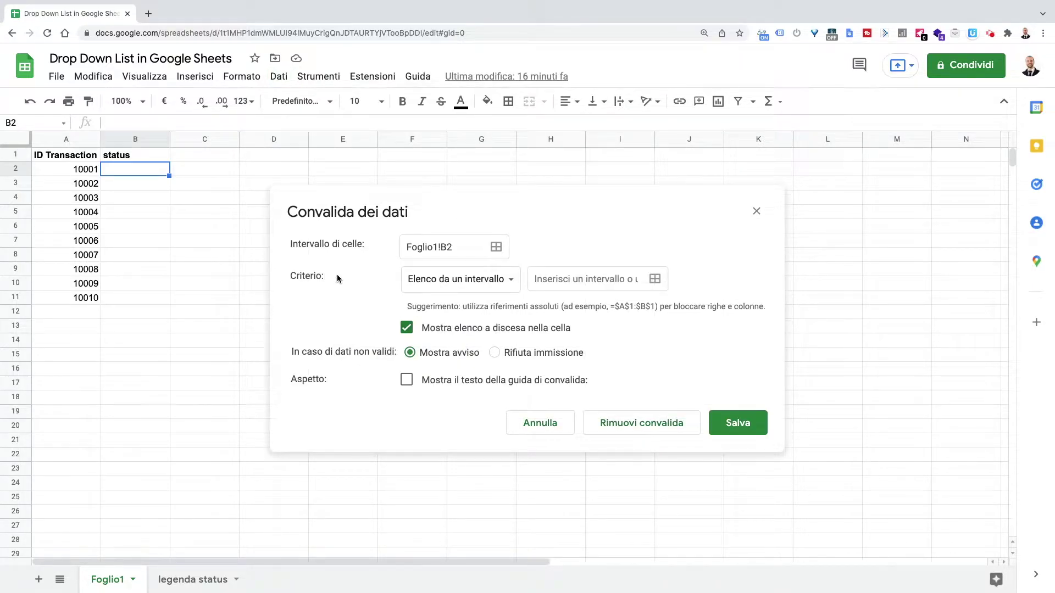
click(655, 279)
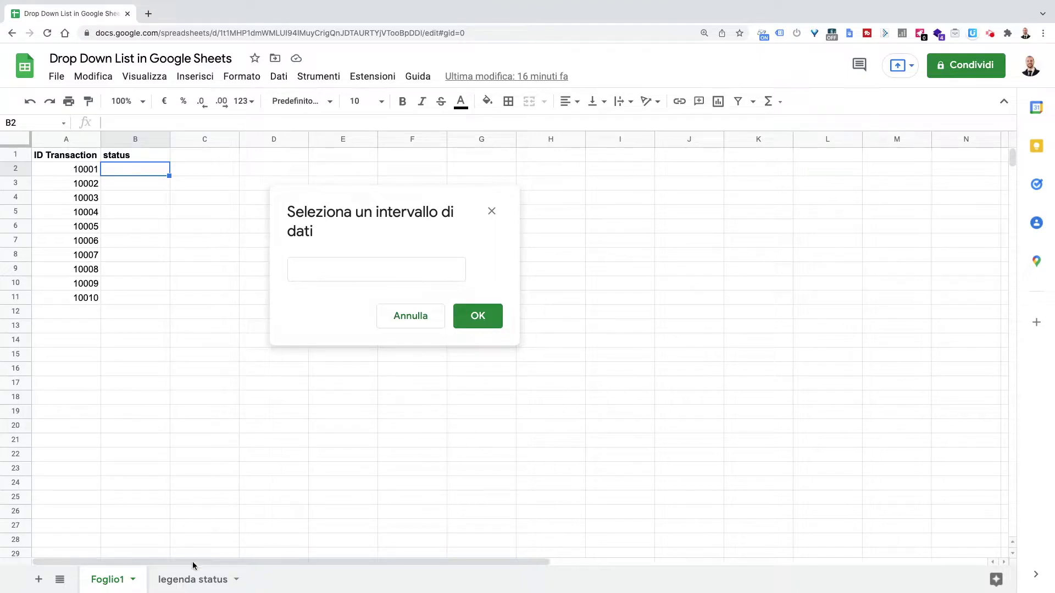
click(192, 580)
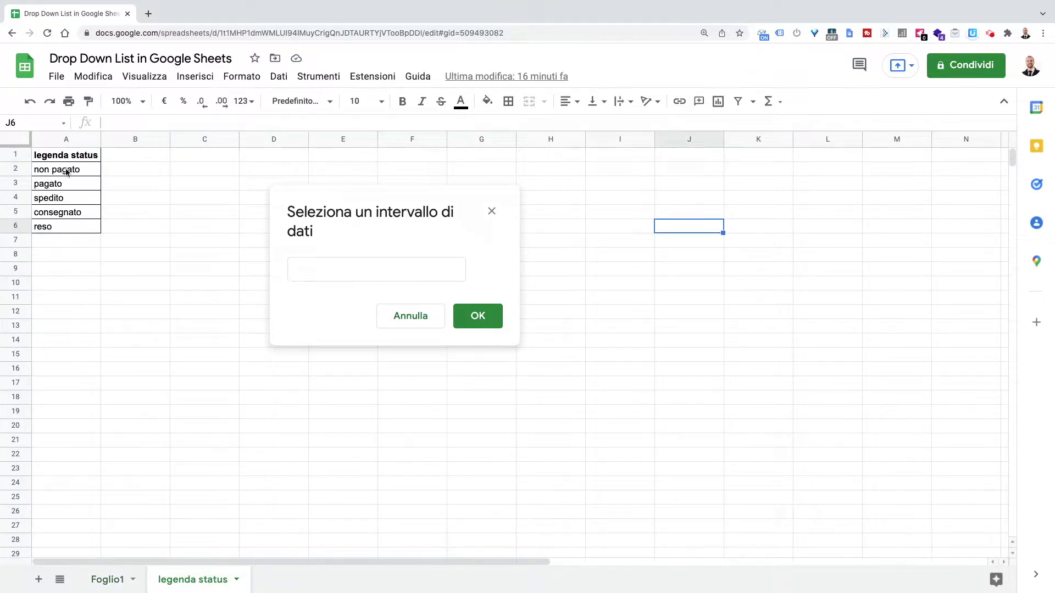
drag(66, 172, 61, 226)
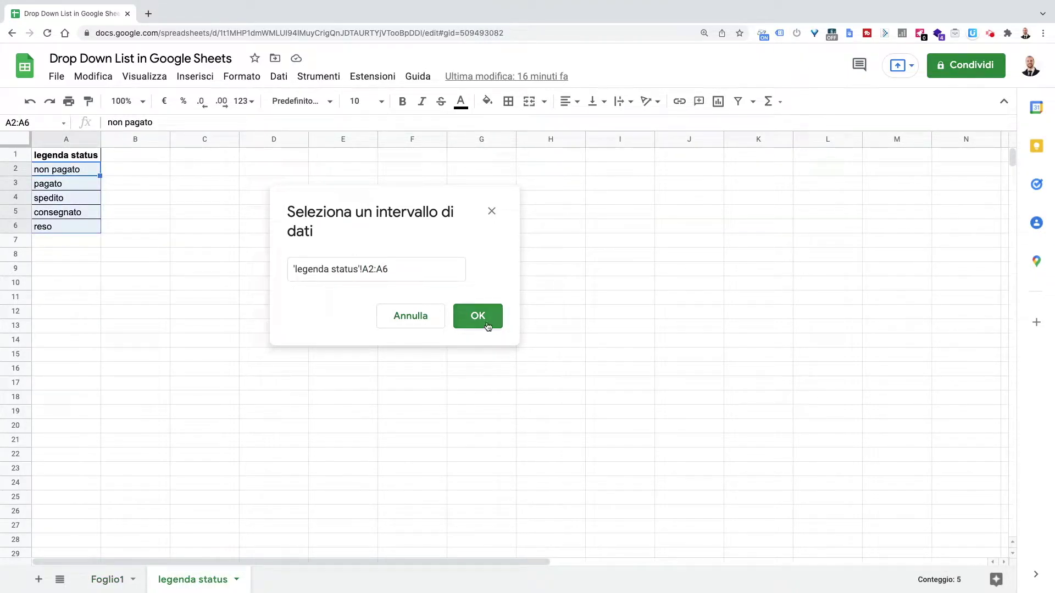
click(478, 318)
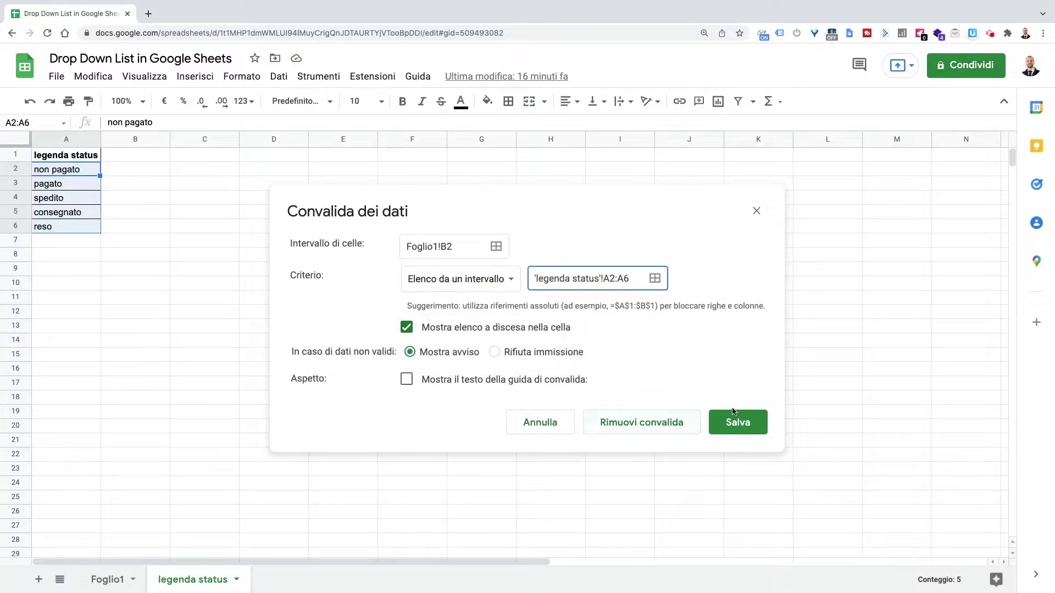
click(731, 413)
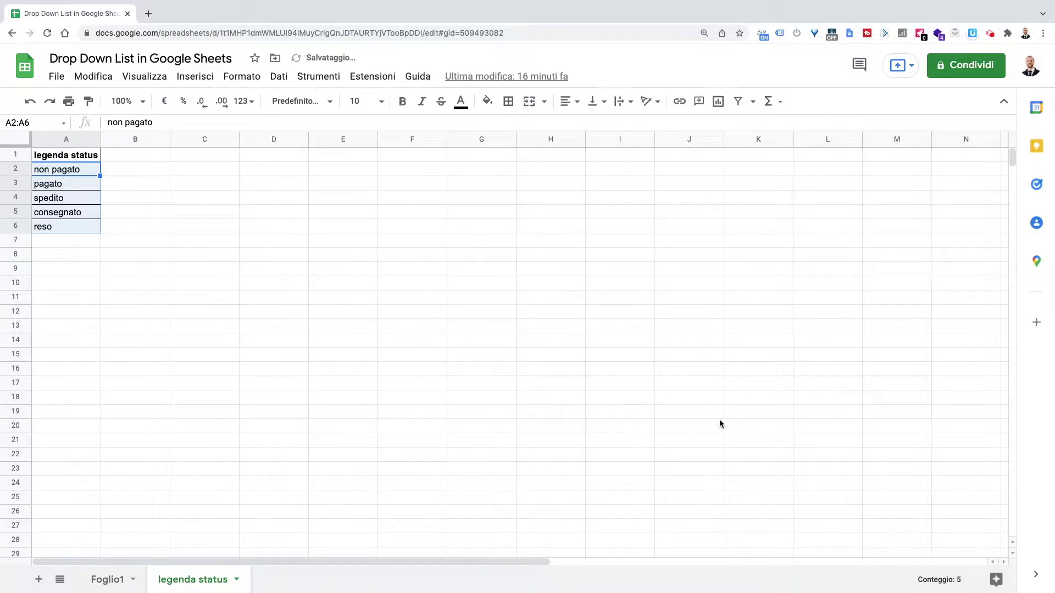
click(110, 583)
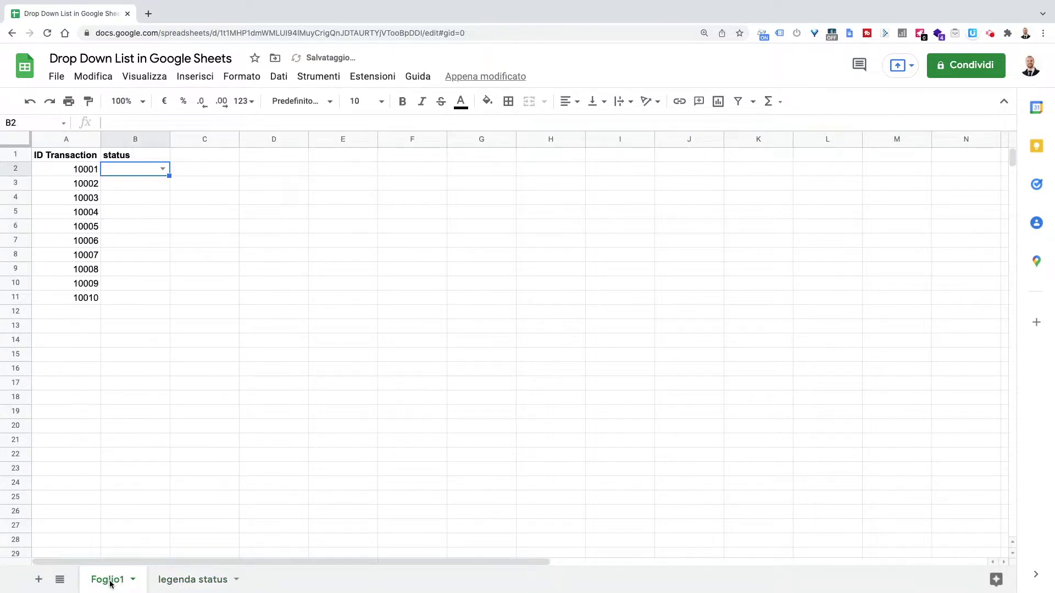
- Test B2's drop-down by choosing consegnato, then clear the value
click(163, 170)
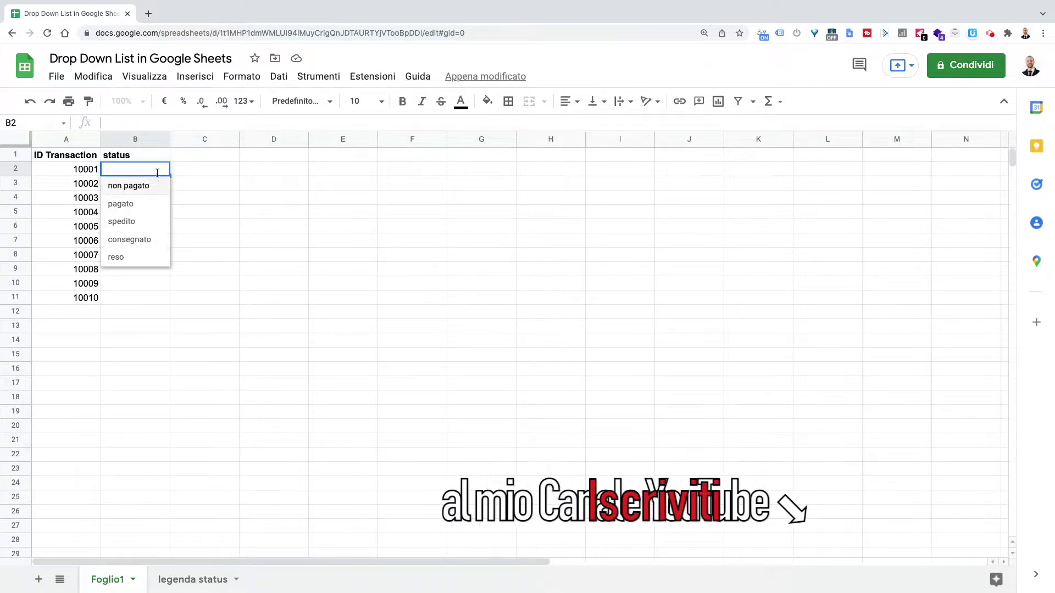
click(140, 240)
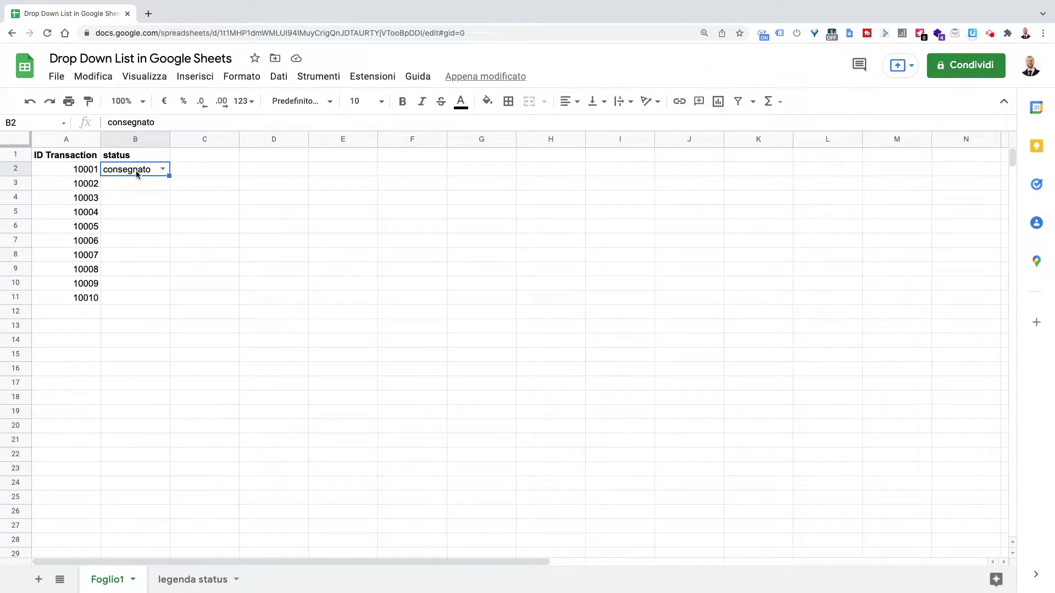
key(Delete)
- Copy B2's status drop-down down through B7, then select B8:B13
drag(169, 176, 166, 197)
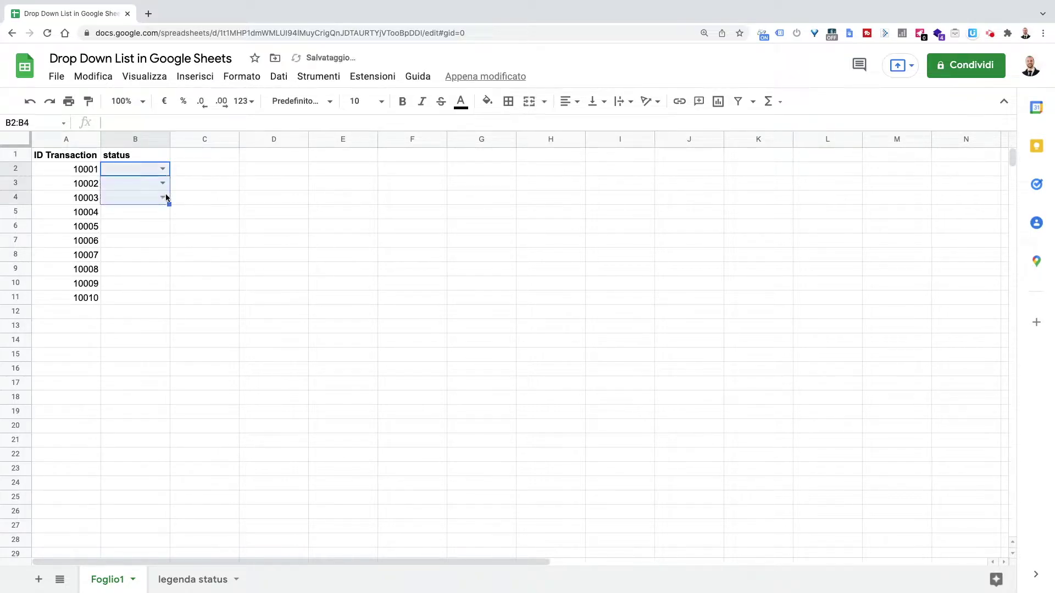
key(ctrl+c)
click(156, 212)
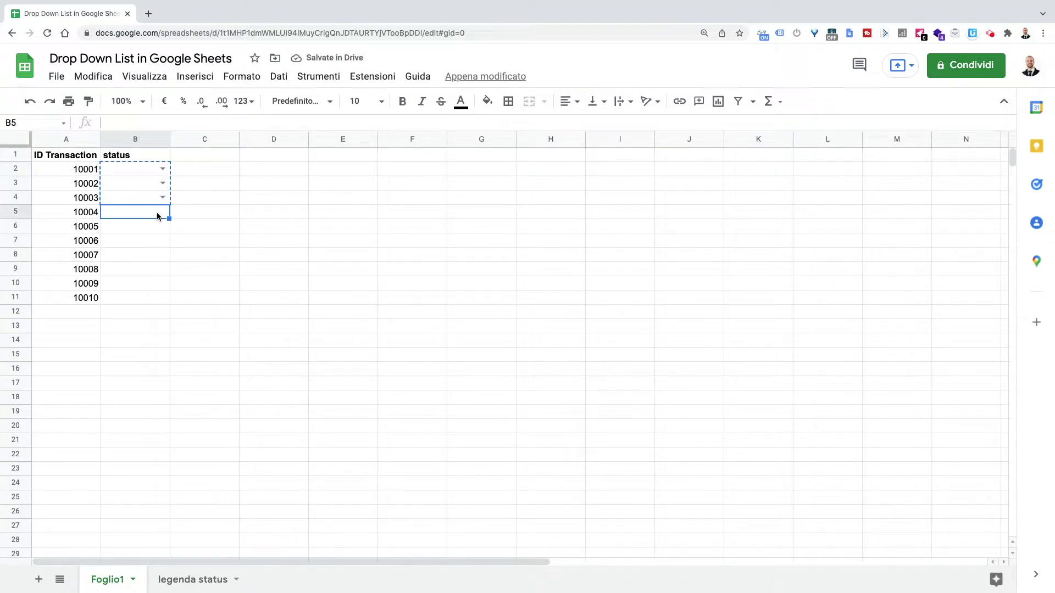
key(ctrl+v)
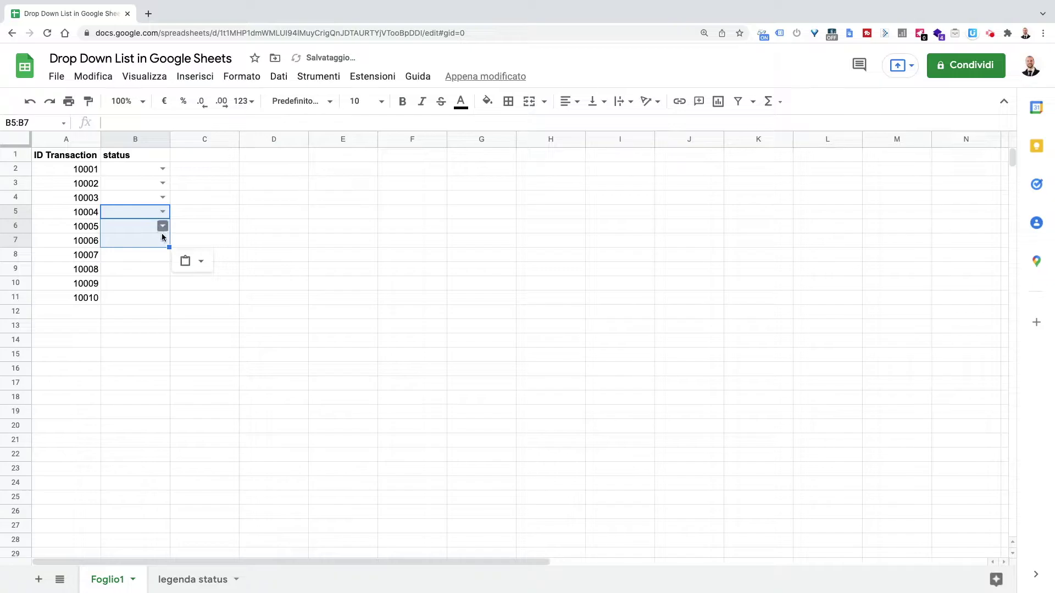
drag(156, 254, 159, 333)
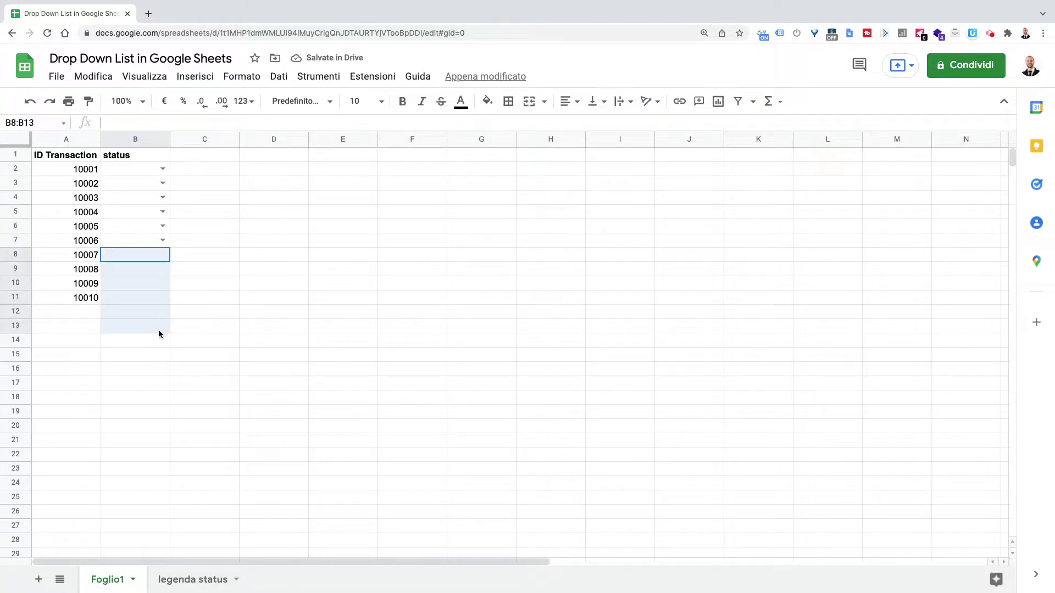
- Add the 'legenda status'!A2:A6 drop-down validation to B8:B13 and return to Foglio1
click(278, 77)
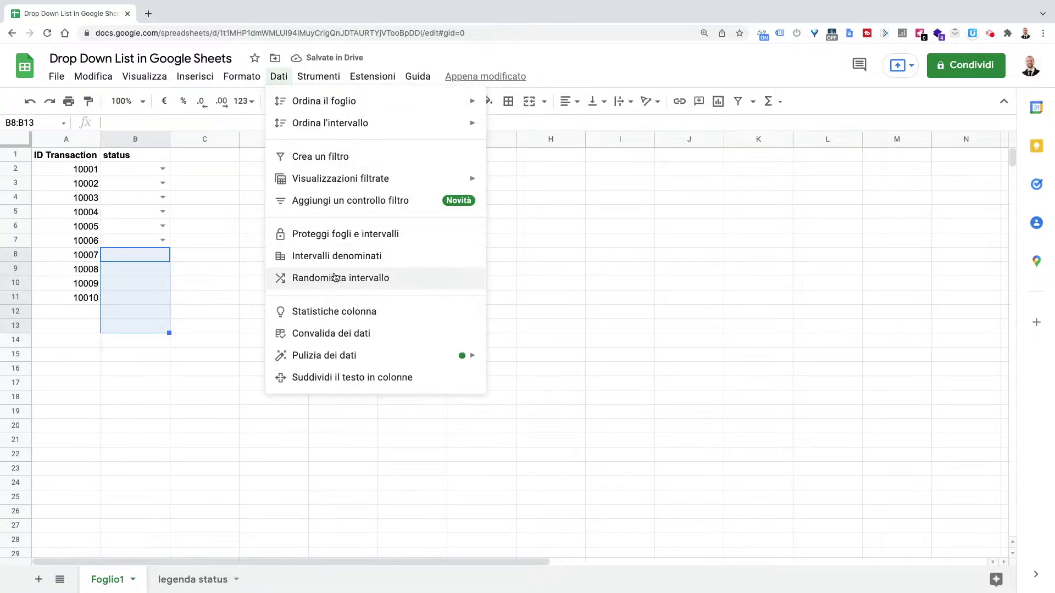
click(349, 328)
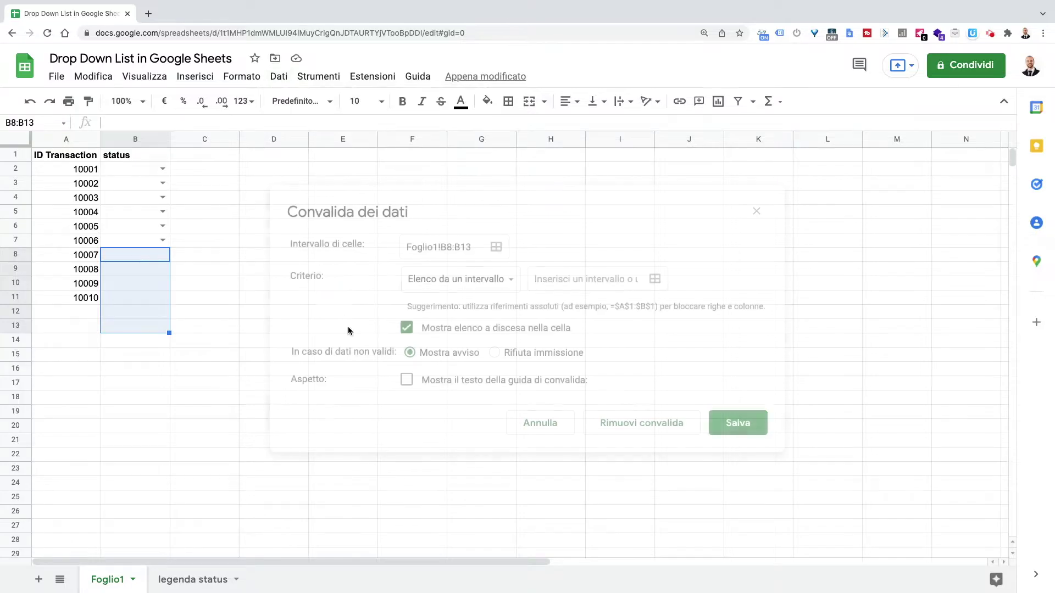
click(655, 280)
click(193, 579)
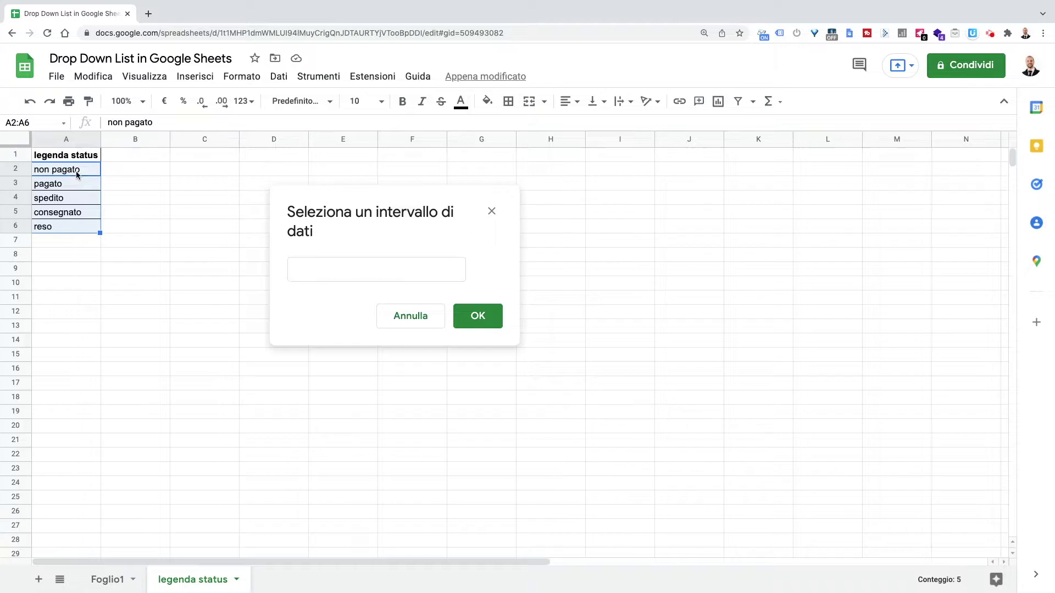
drag(76, 170, 71, 226)
click(477, 316)
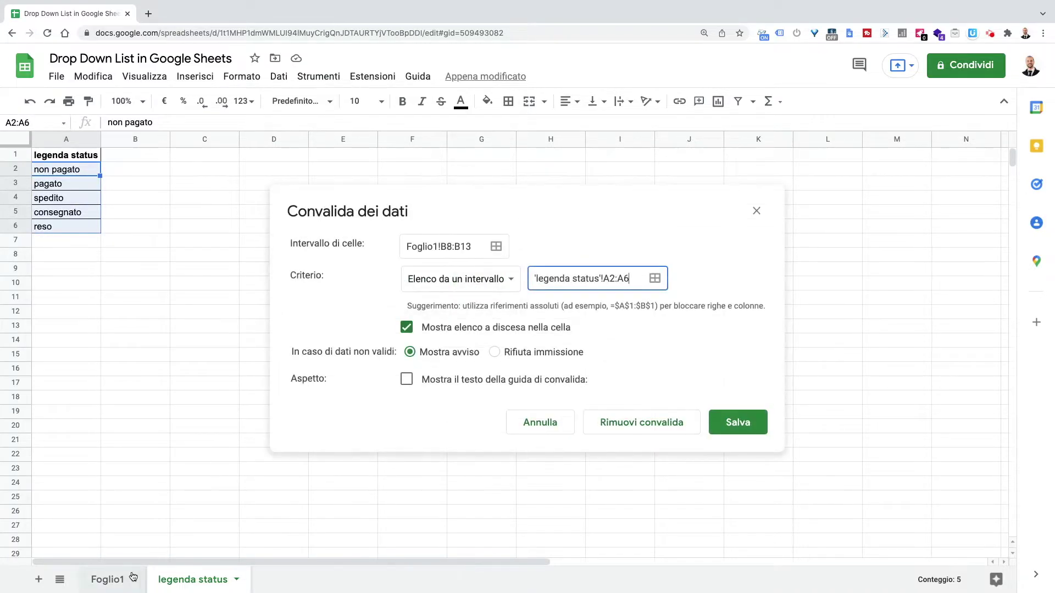
click(736, 423)
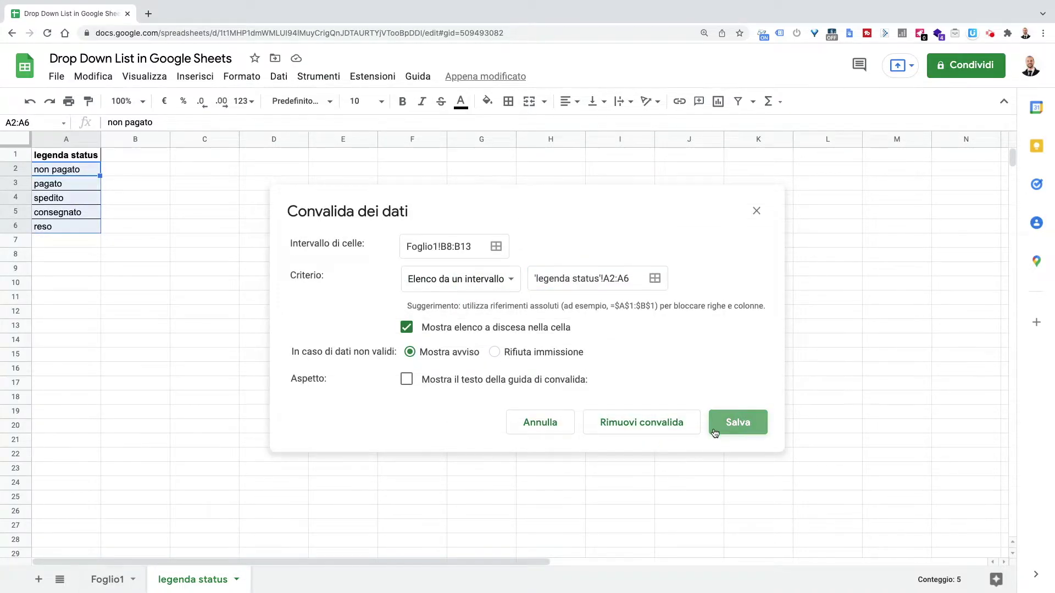
click(109, 583)
- Open and close the B4 status list to check the drop-downs
click(274, 269)
click(163, 198)
click(208, 204)
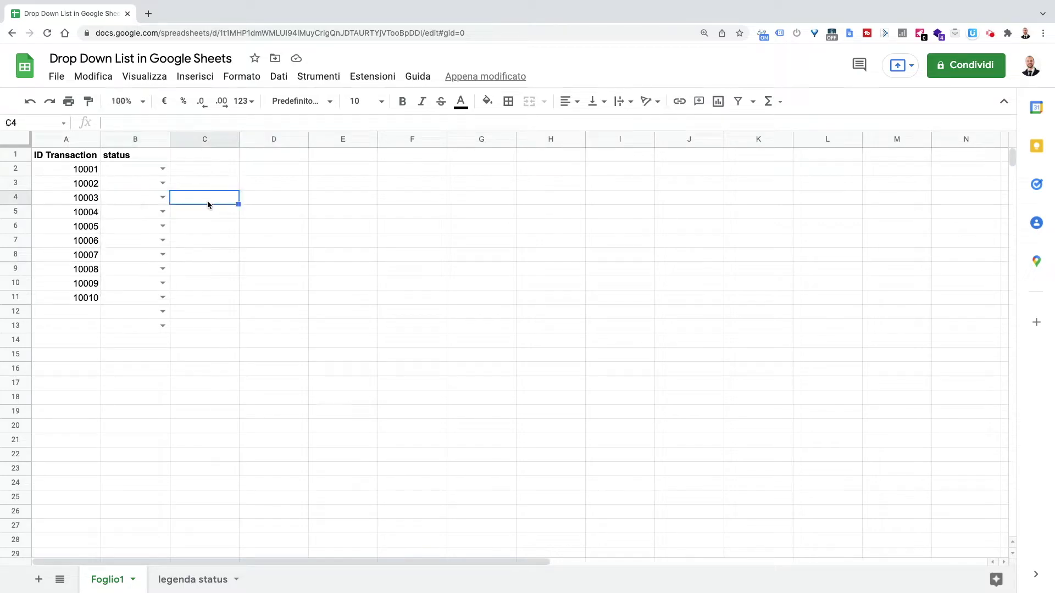
- Check the status lists in B5 and B6 without choosing a value
click(163, 212)
click(227, 218)
click(162, 226)
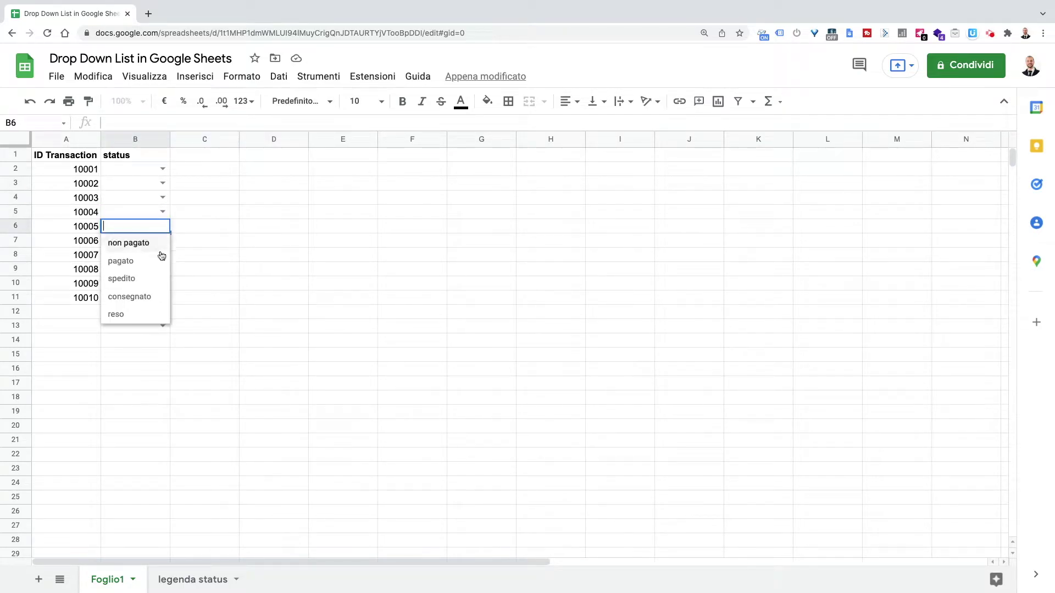
click(247, 242)
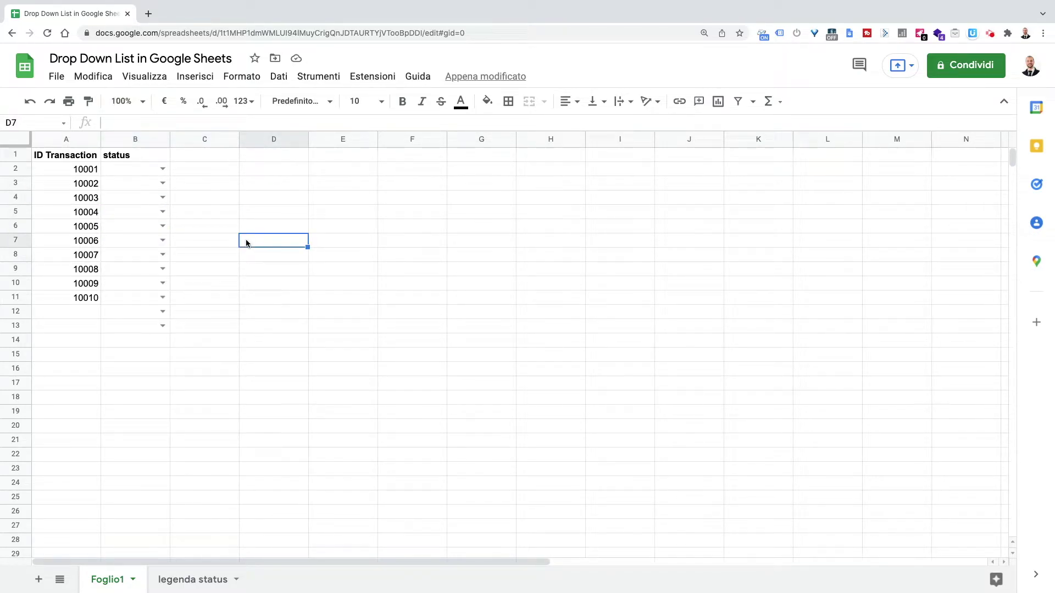
- Turn off 'Mostra elenco a discesa nella cella' in B2's validation rule and save
click(205, 197)
click(144, 169)
click(279, 76)
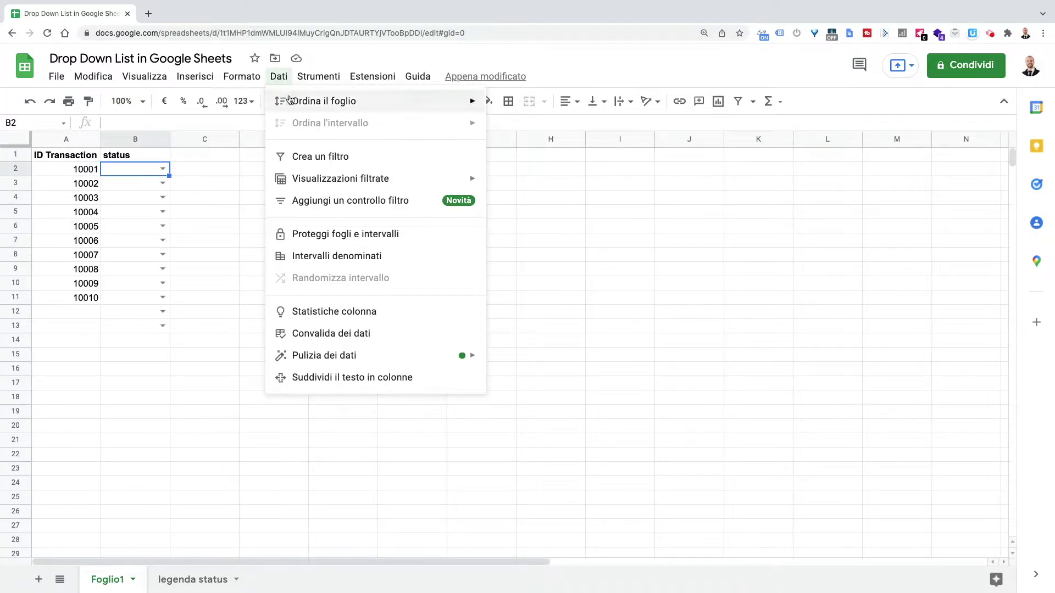
click(347, 335)
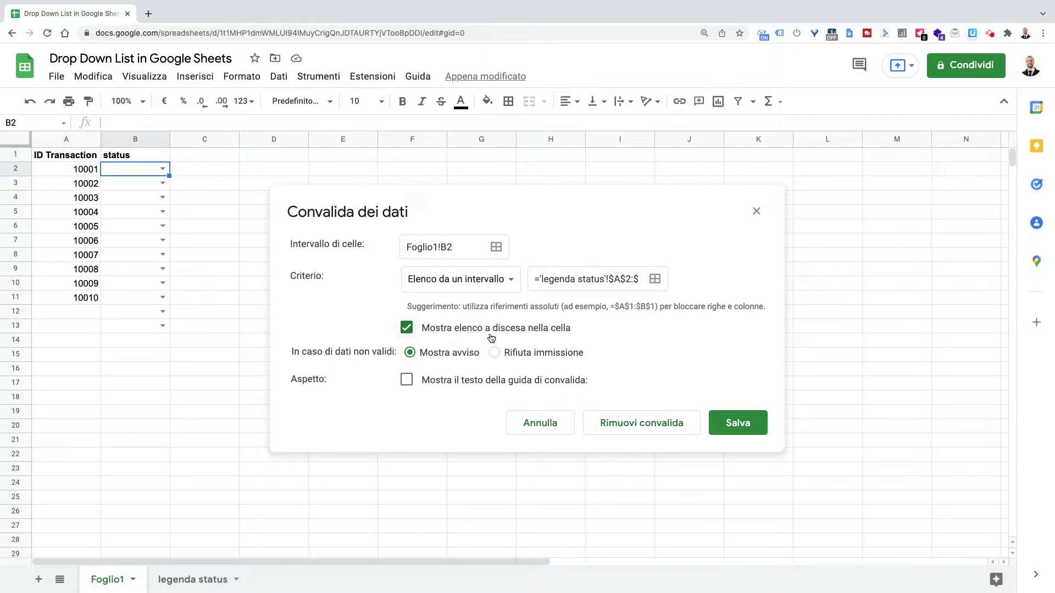
click(413, 328)
click(738, 423)
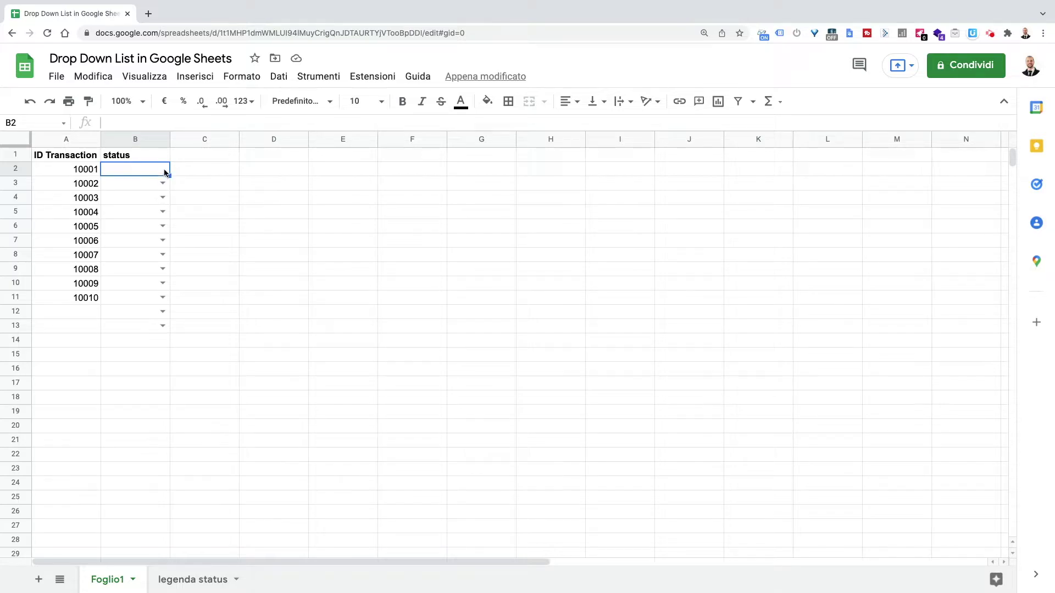
- Set B2's status to spedito from its drop-down
click(140, 184)
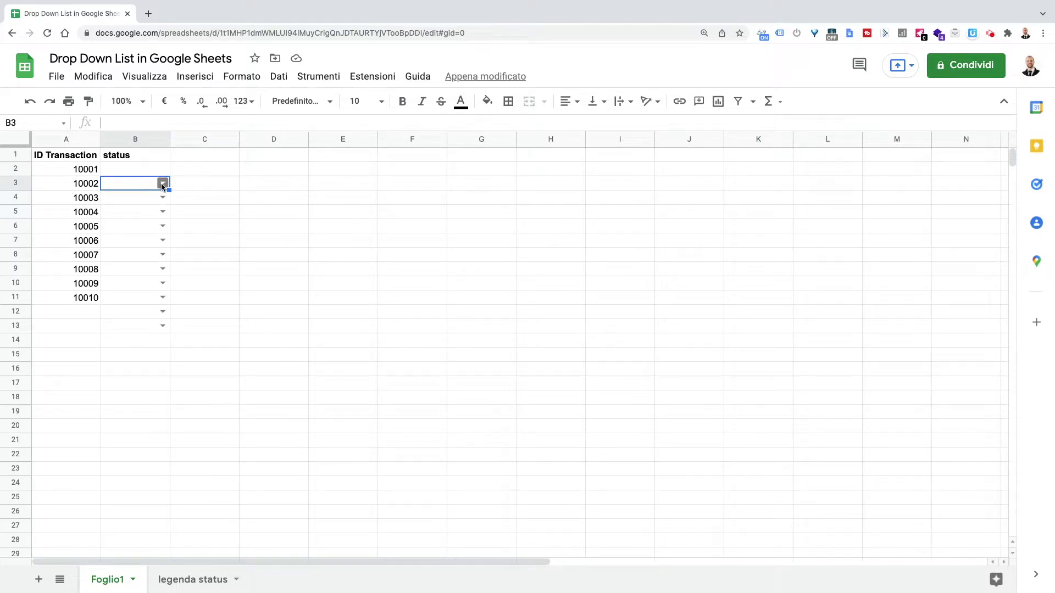
click(163, 185)
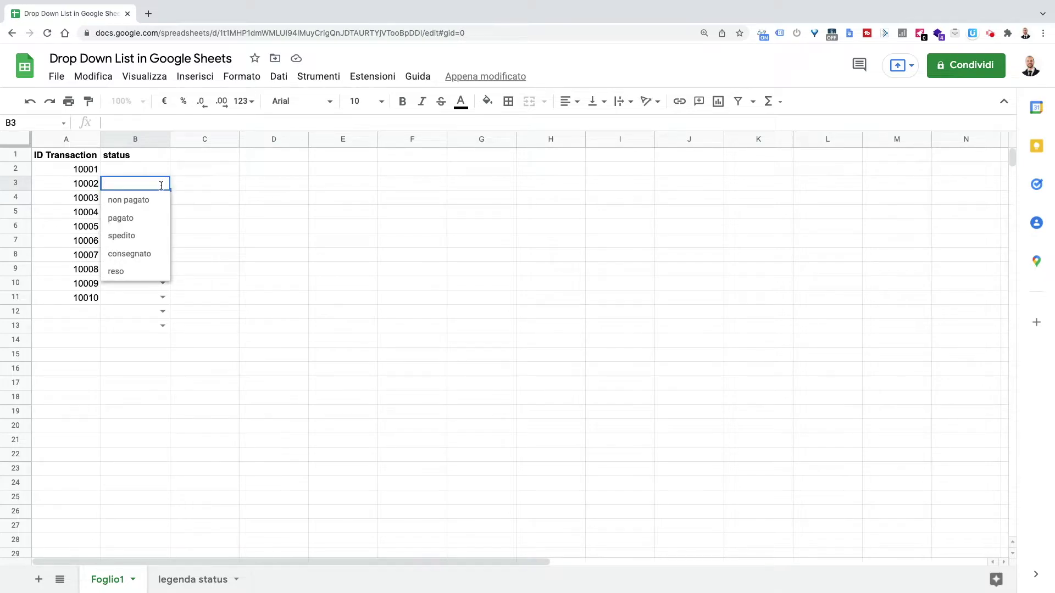
click(135, 171)
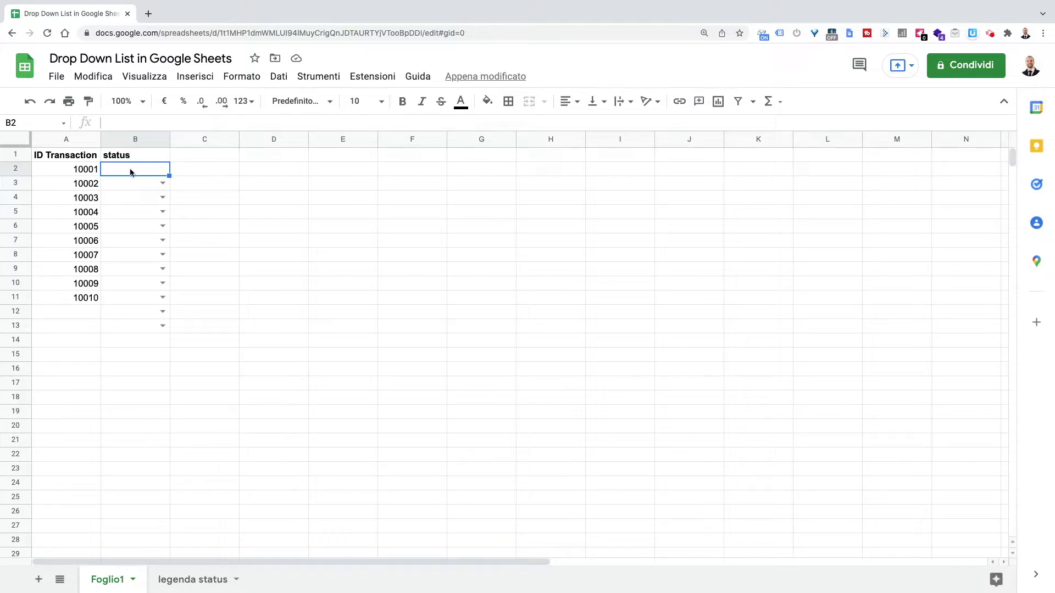
click(132, 172)
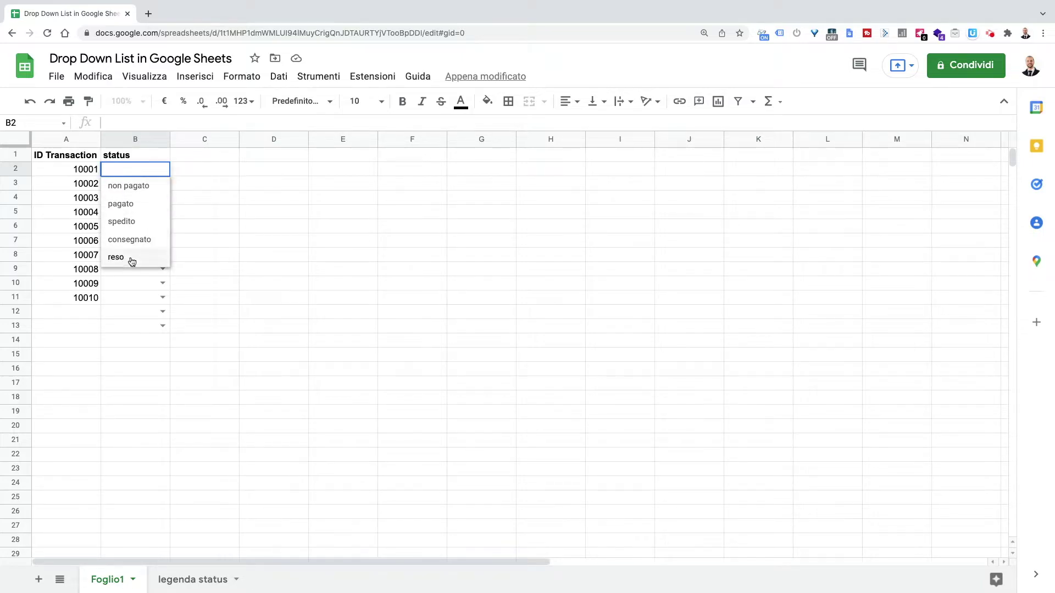
click(140, 220)
- Set both B3 and B4 to pagato
click(258, 225)
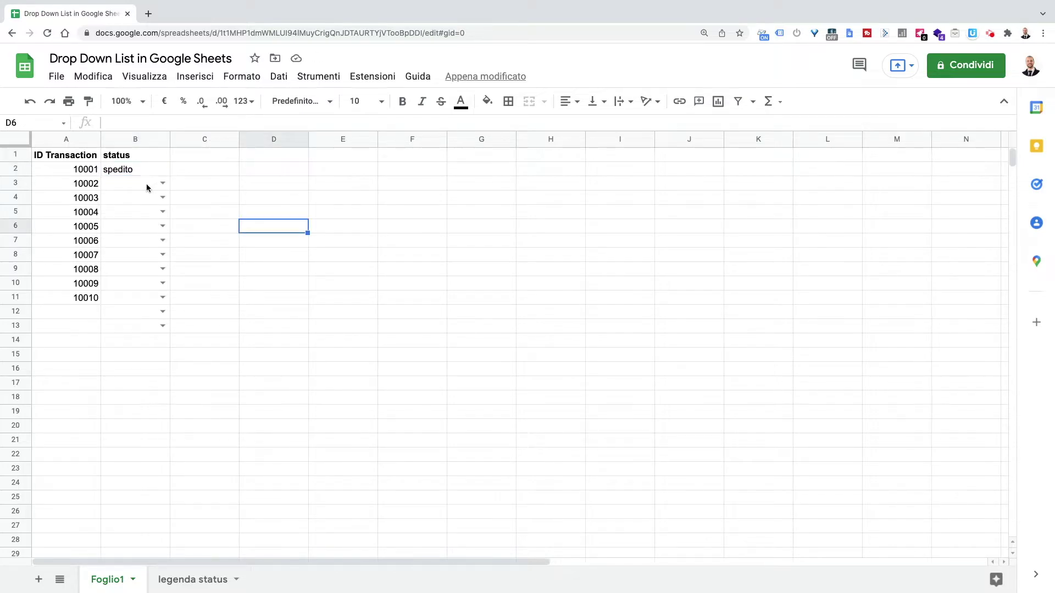
click(147, 187)
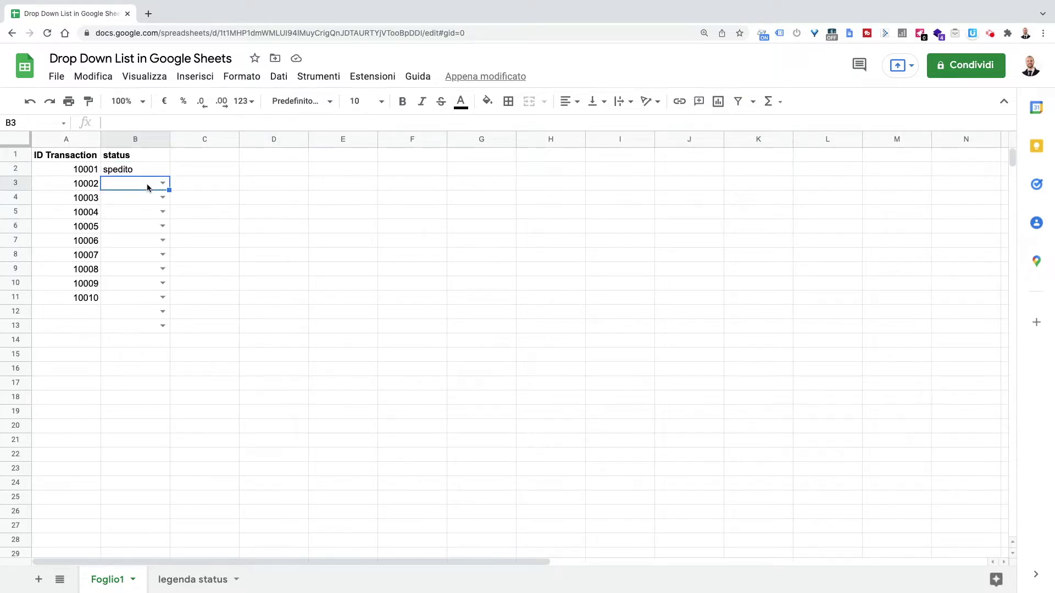
click(162, 183)
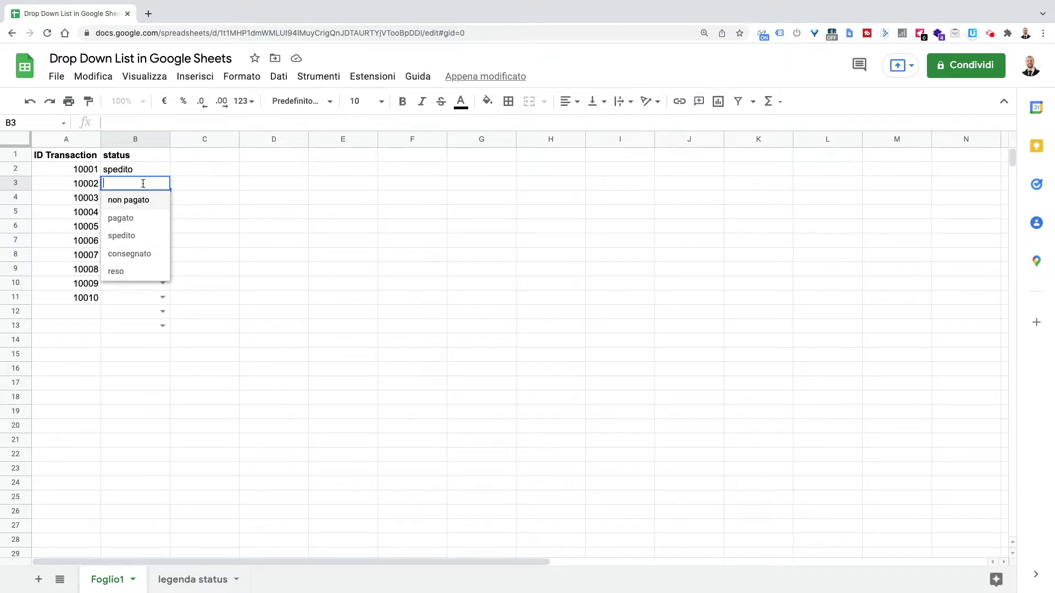
text(pagato)
key(Return)
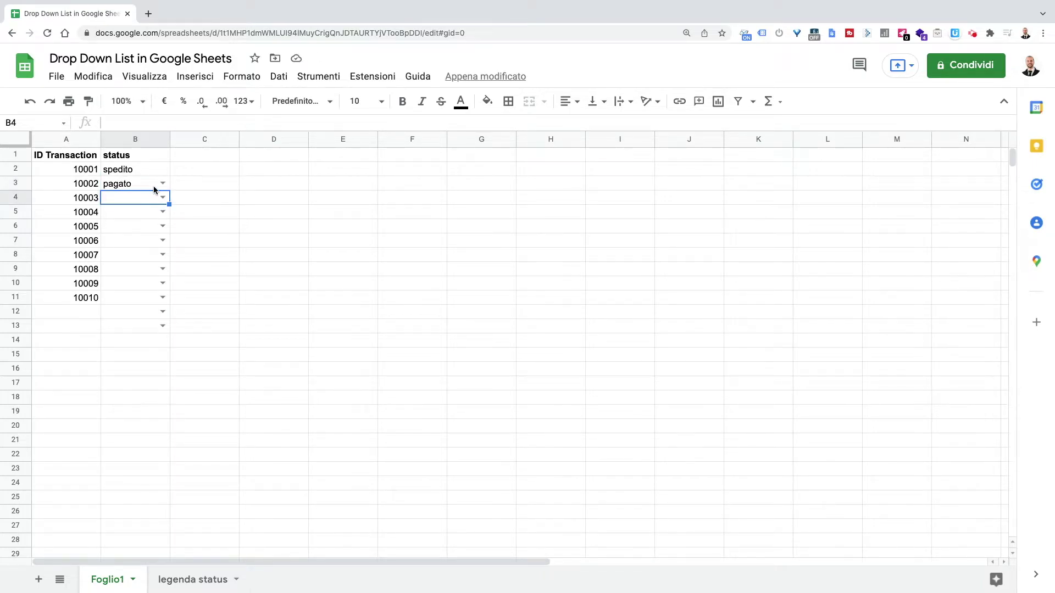
click(162, 197)
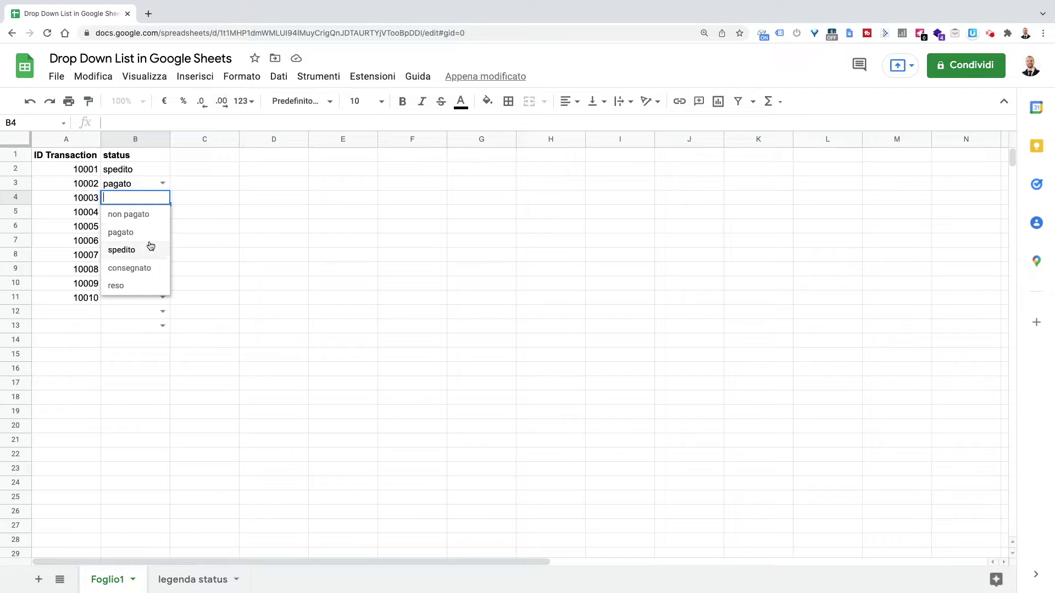
click(150, 239)
- Enter the unlisted status 'pagato a rate' in B5
click(141, 217)
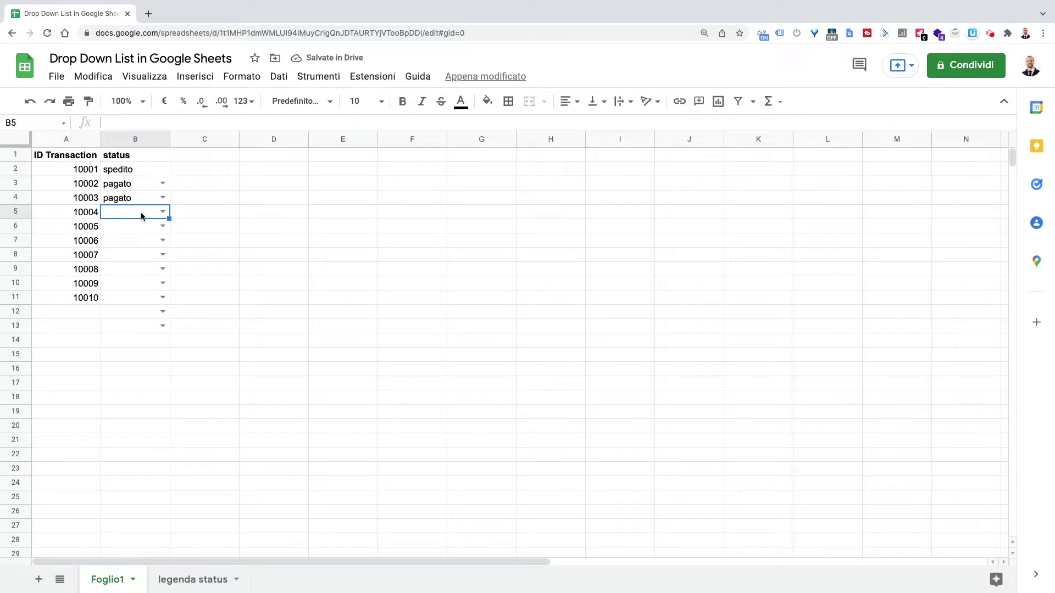
text(pagato a rate)
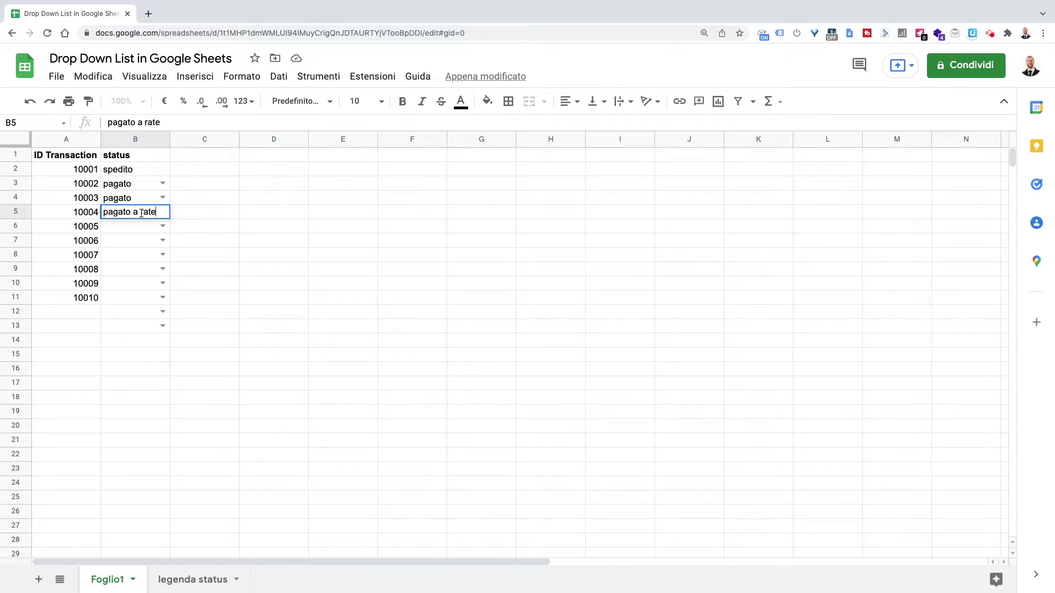
key(Return)
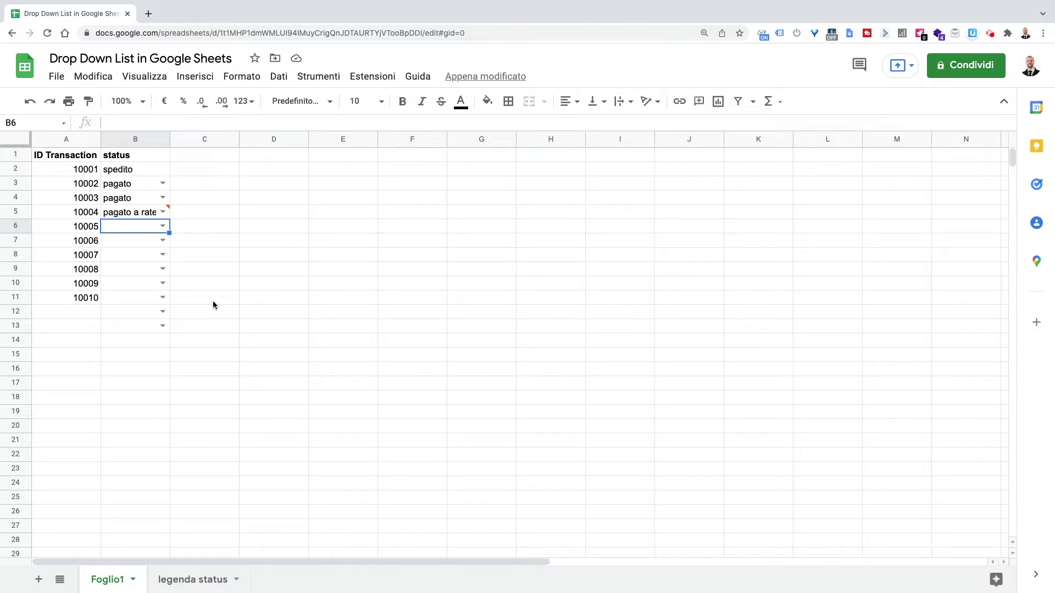
- Clear B5 and switch its validation to 'Rifiuta immissione' for invalid entries
click(136, 213)
key(Delete)
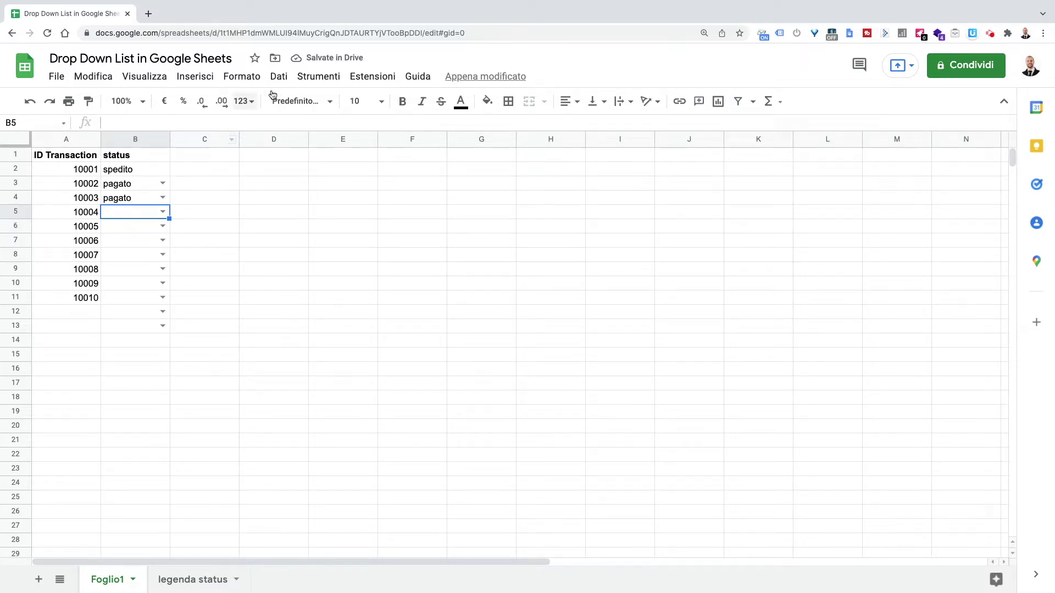
click(278, 77)
click(343, 334)
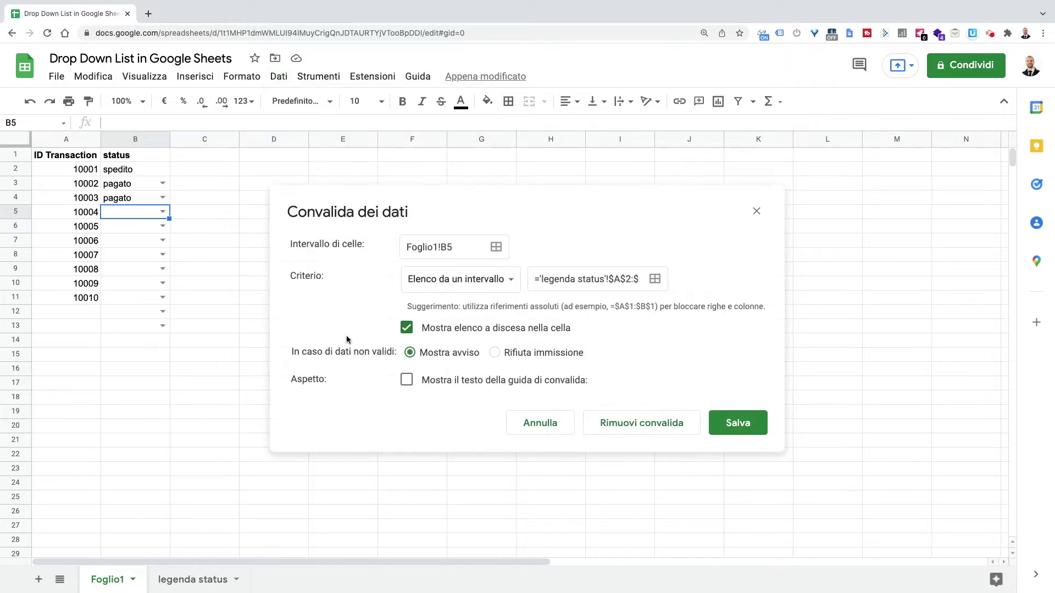
click(494, 353)
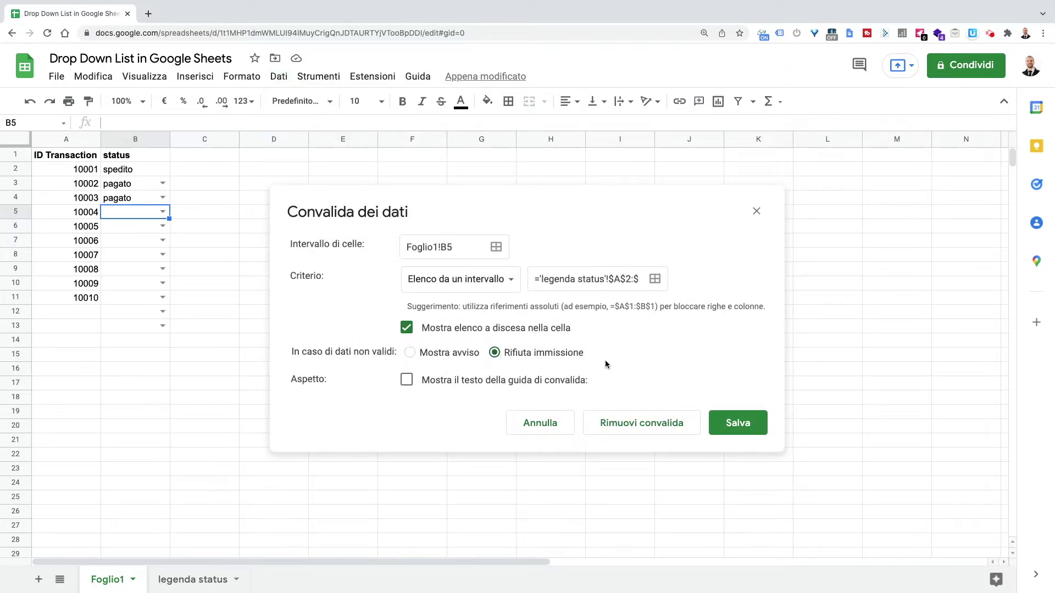
click(738, 423)
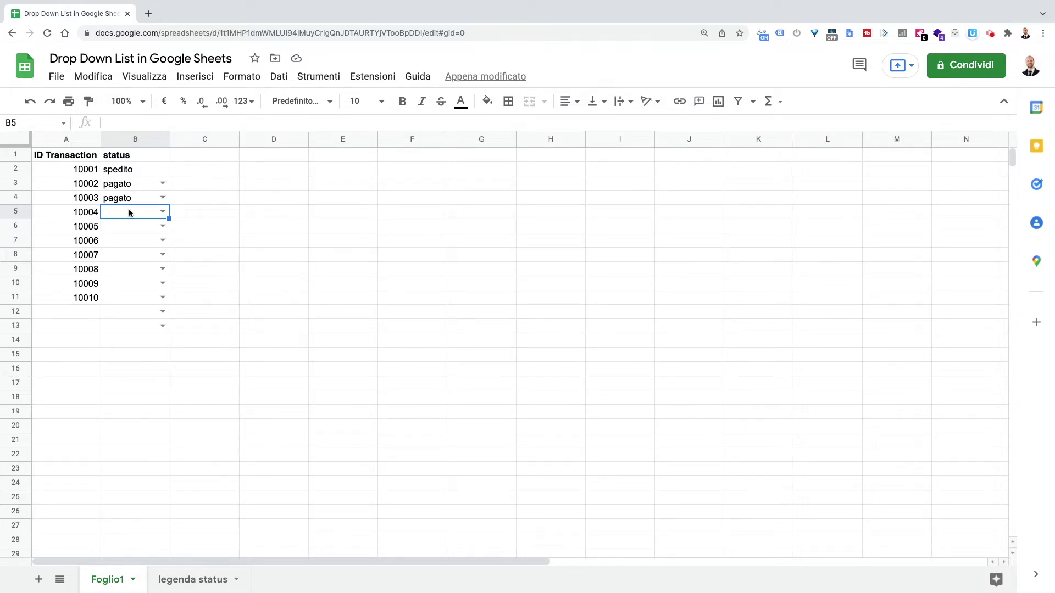
- Try entering 'pagato a reso' in B5, dismiss the rejection error, then select B12:B13
text(pagato a reso)
key(Return)
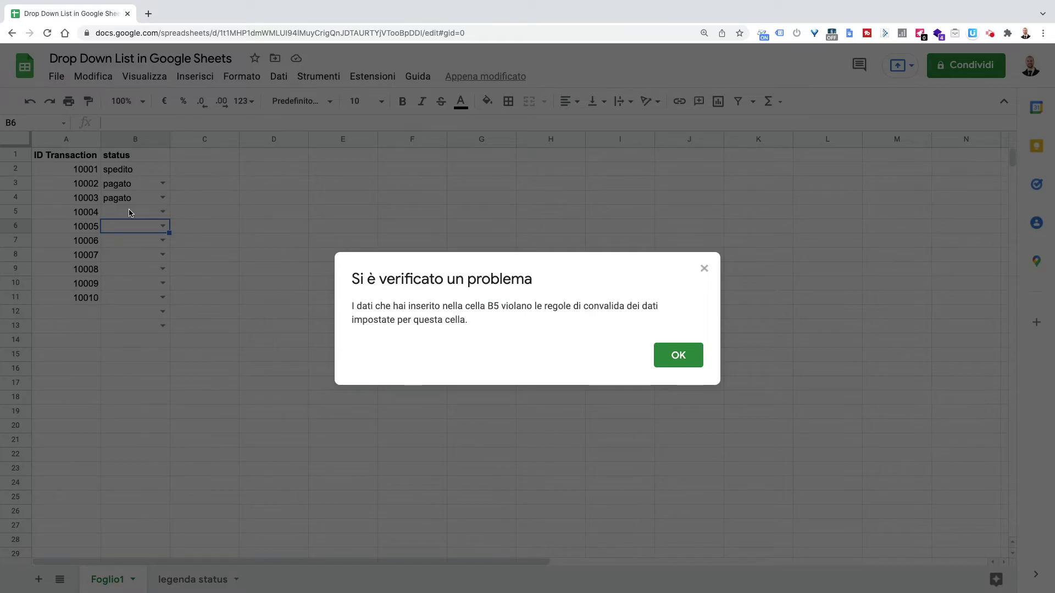
click(687, 357)
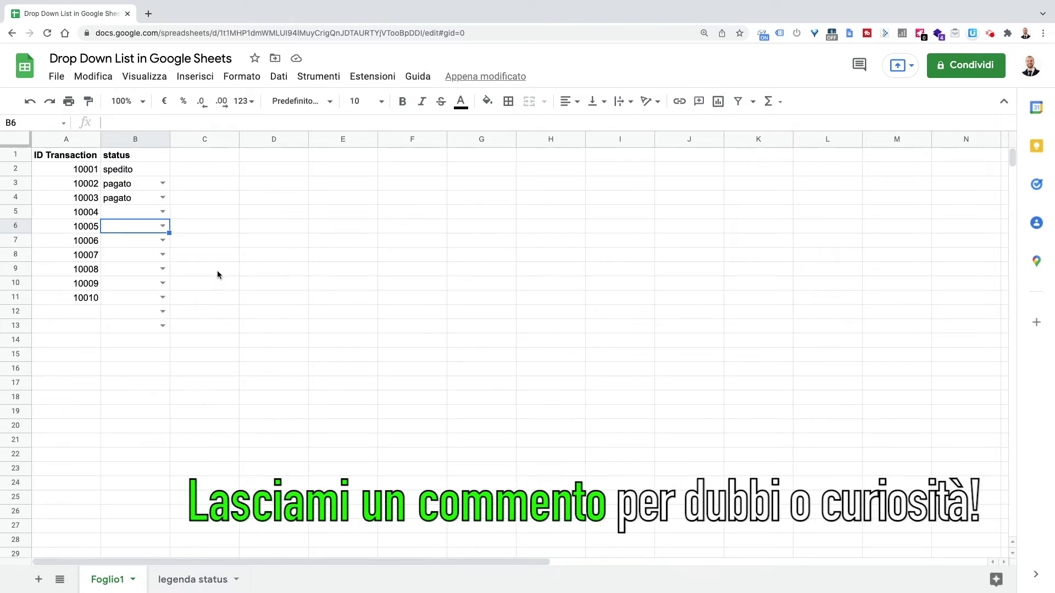
drag(145, 312, 143, 330)
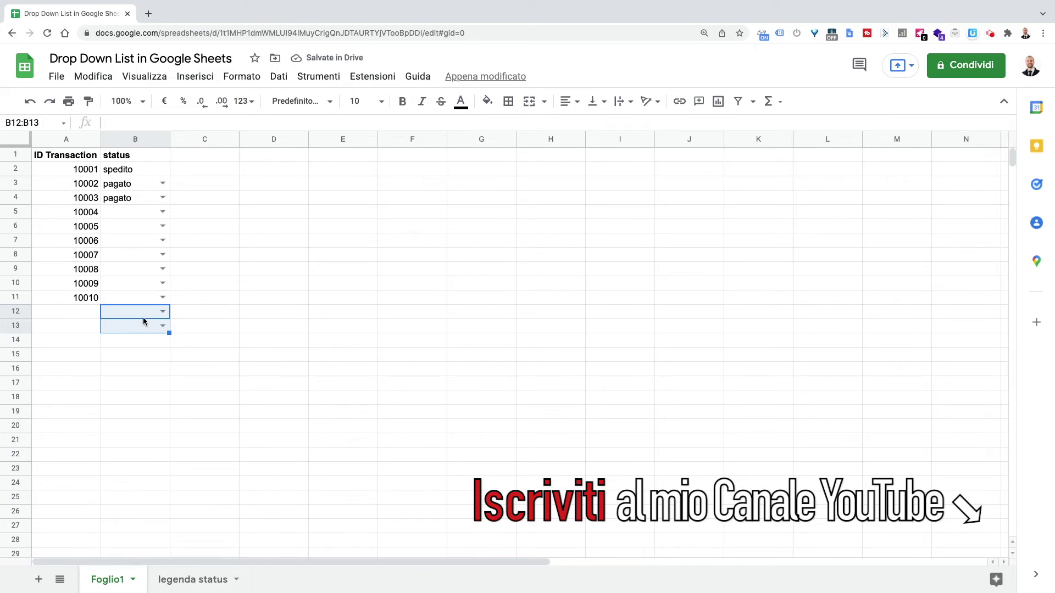
- Remove data validation from B12:B13 so the status drop-down ends at row 11
click(275, 77)
click(353, 336)
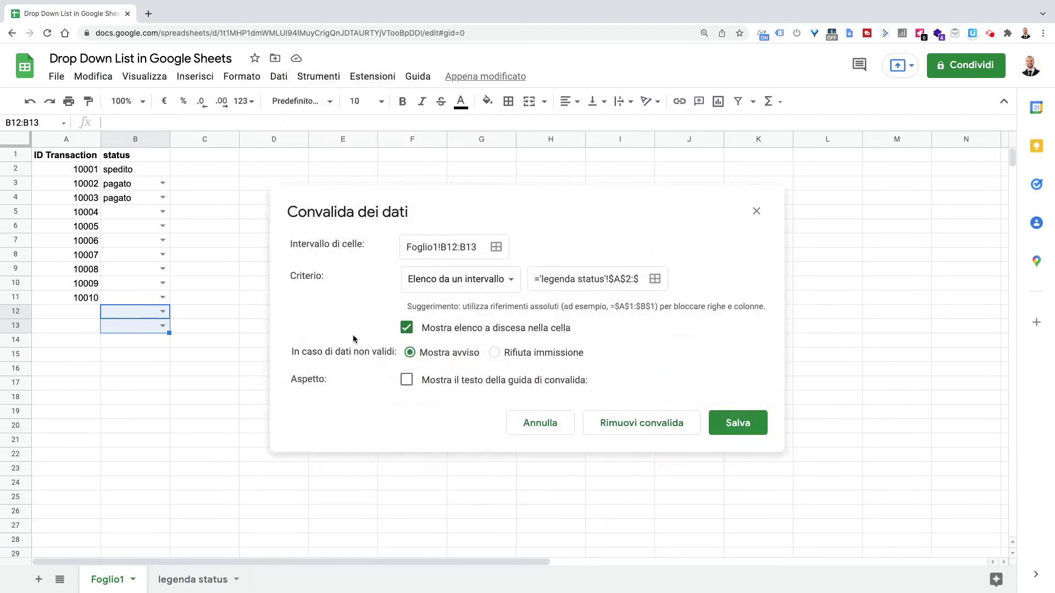
click(644, 427)
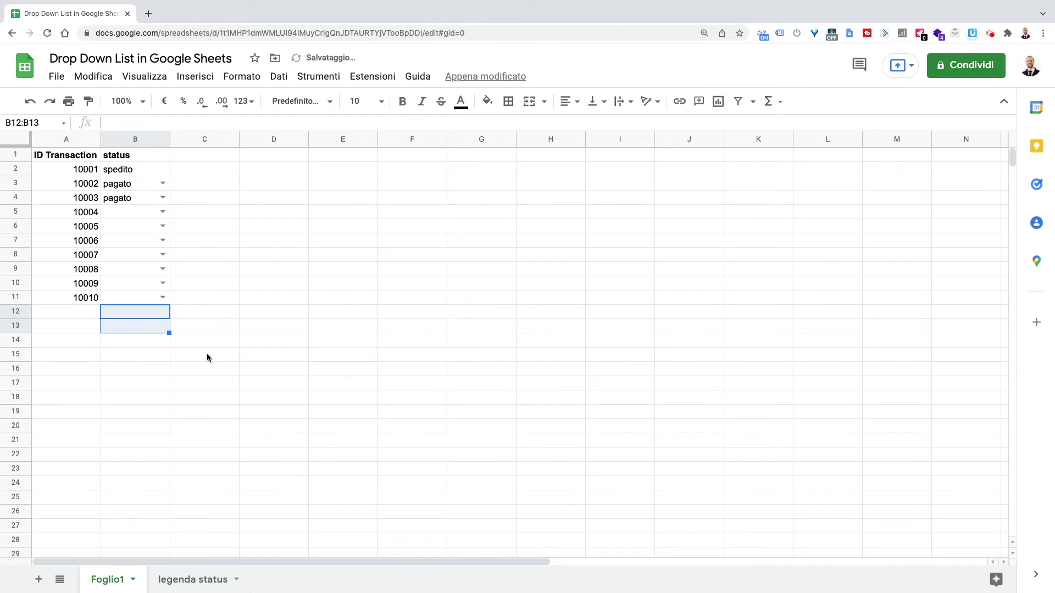